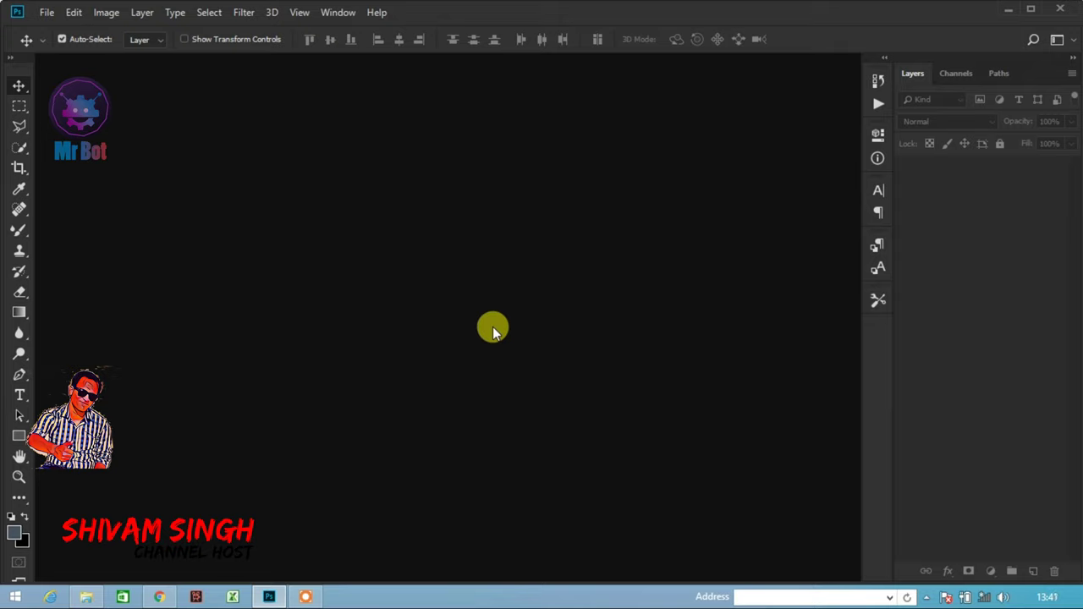
Try opening the WhatsApp photo in Photoshop and dismiss the JPEG marker error.
double_click(465, 261)
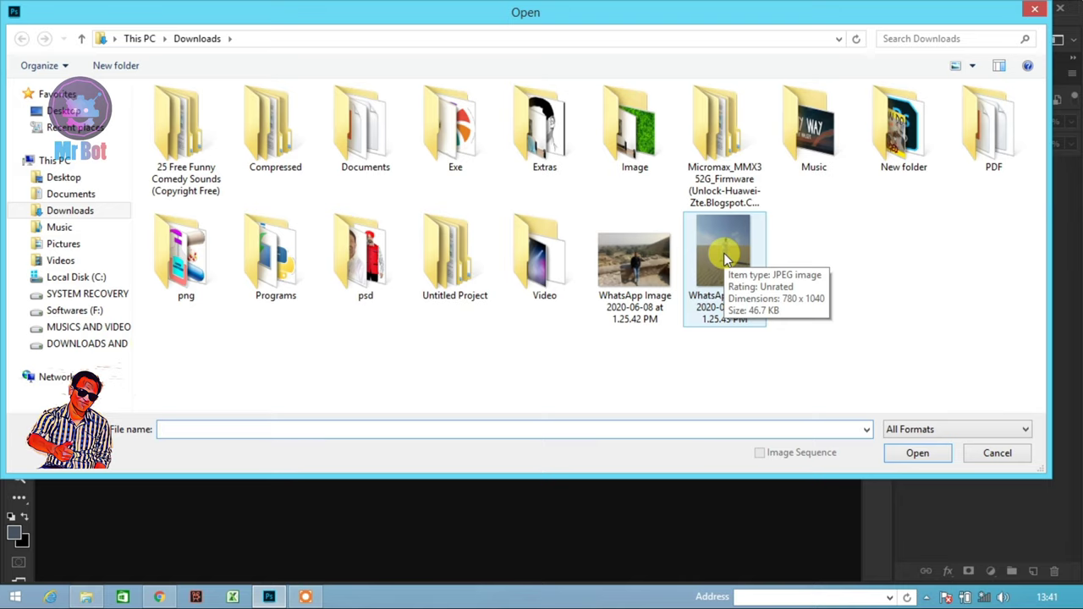
double_click(723, 258)
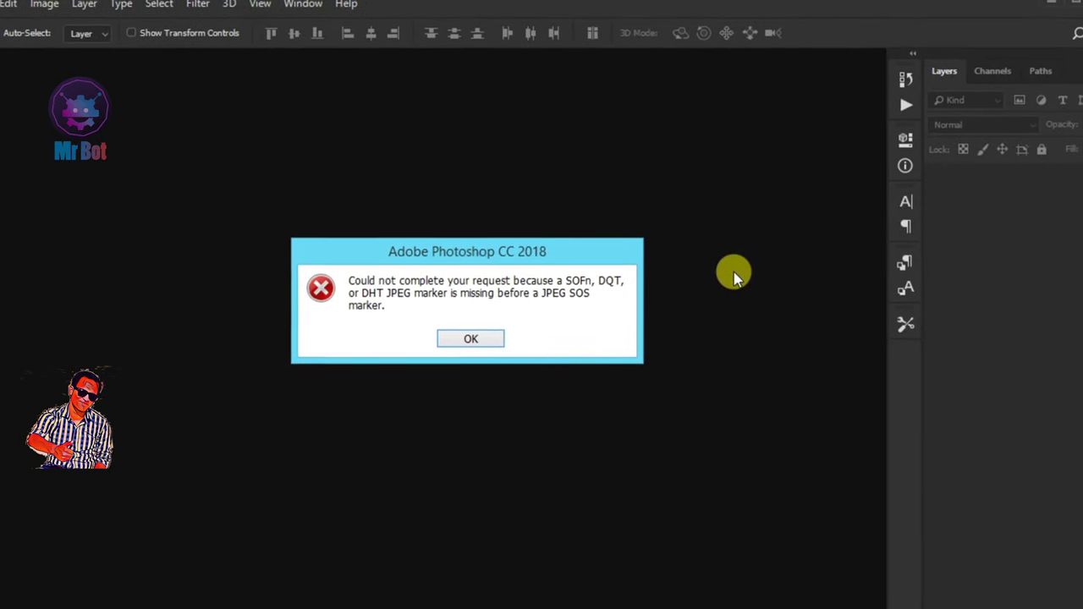
click(475, 339)
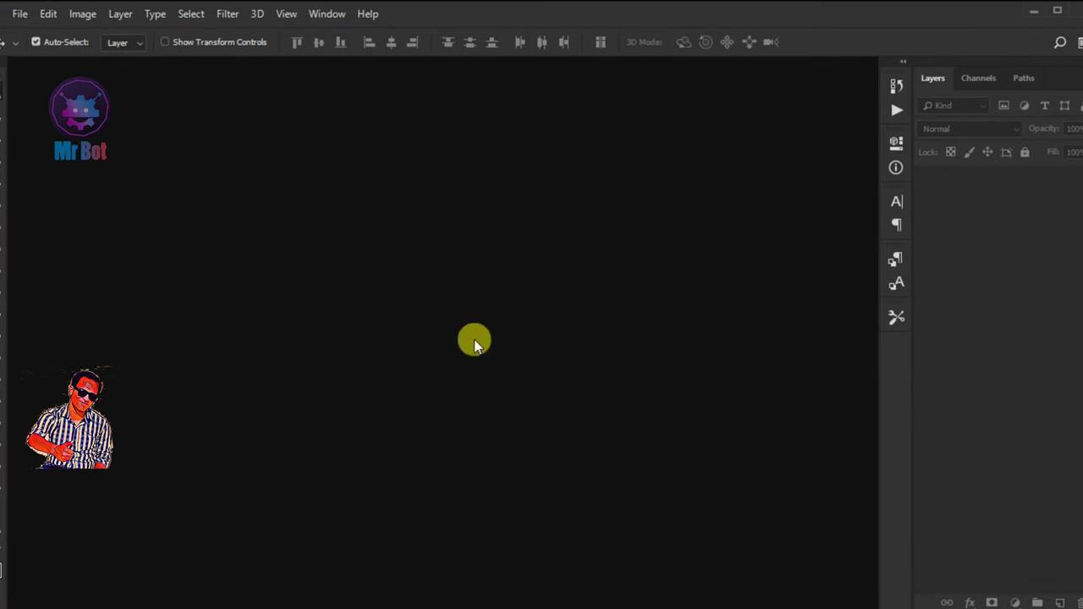
View the chat's ruins and desert photos in the browser's WhatsApp gallery.
click(158, 597)
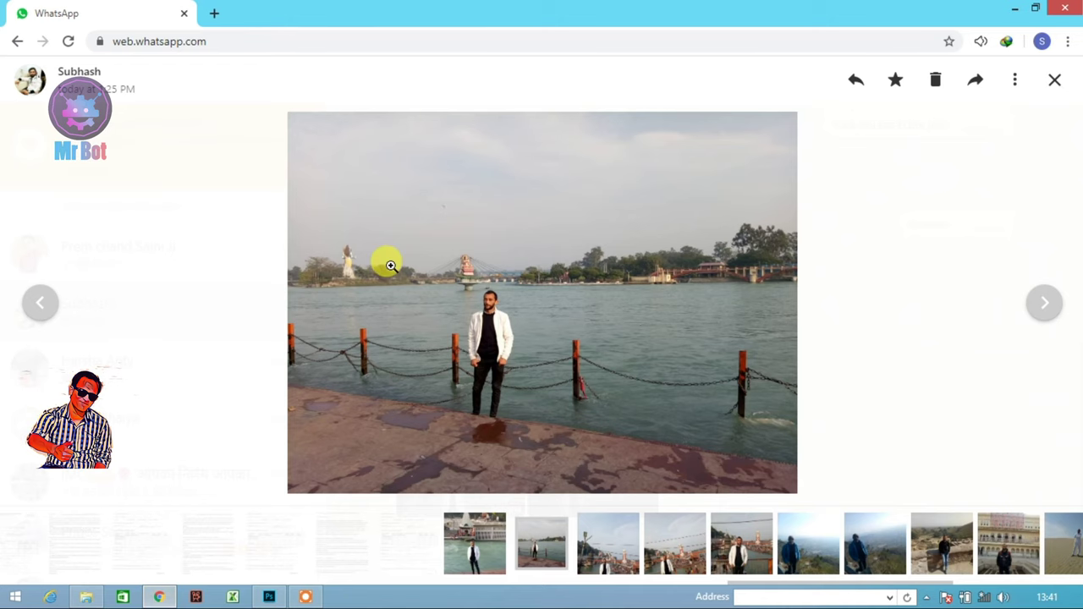
click(1055, 77)
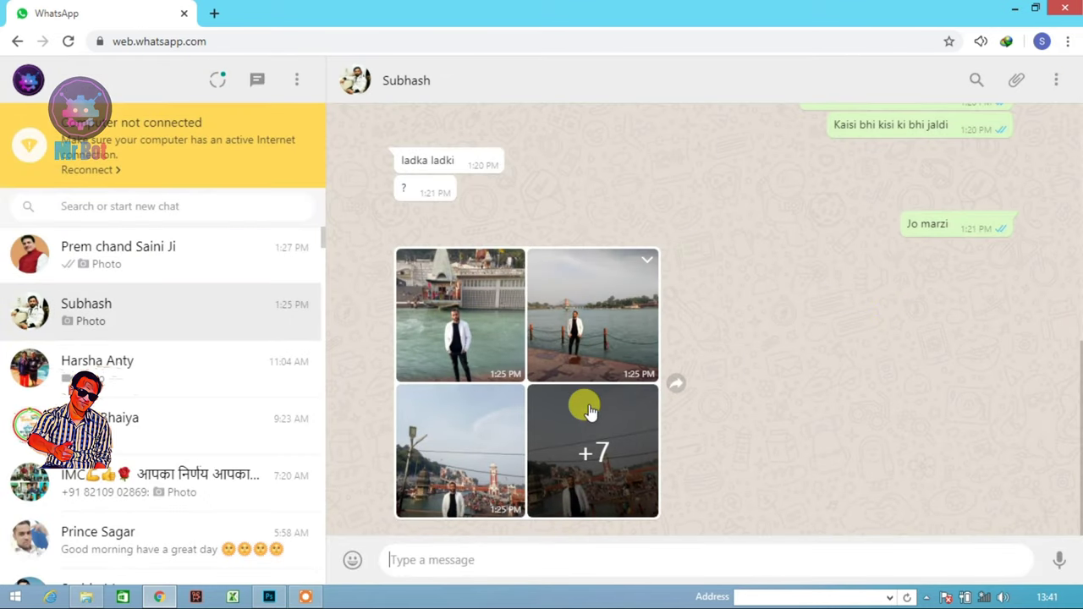
click(454, 430)
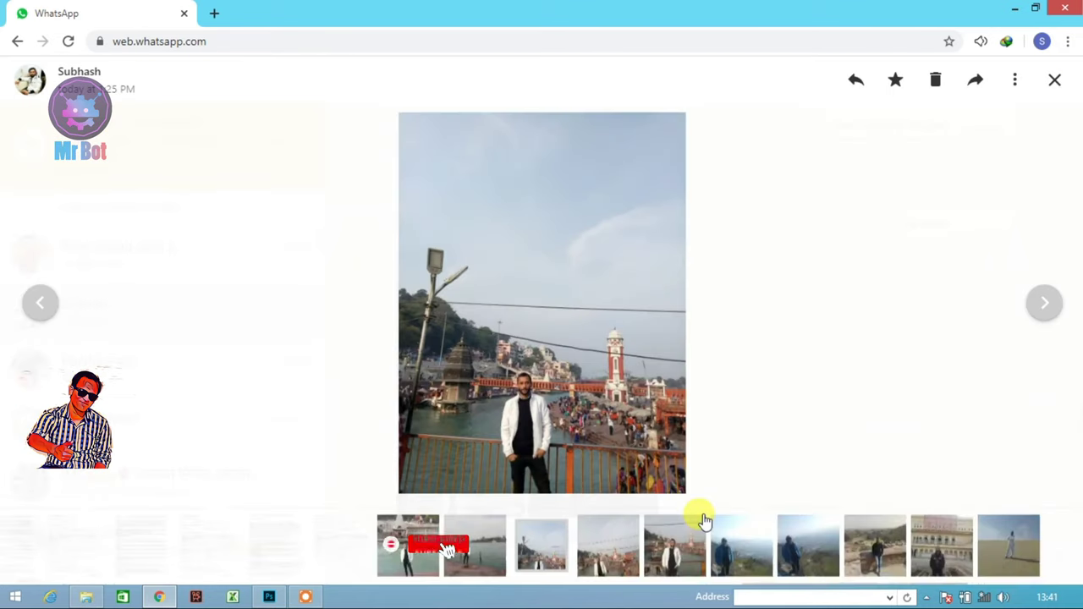
click(863, 553)
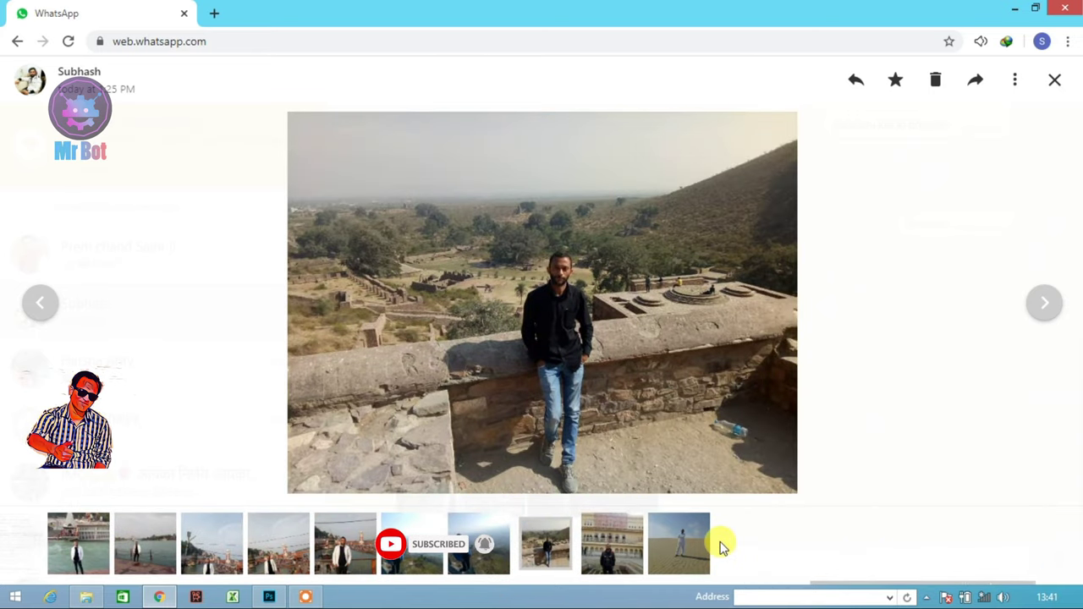
click(680, 545)
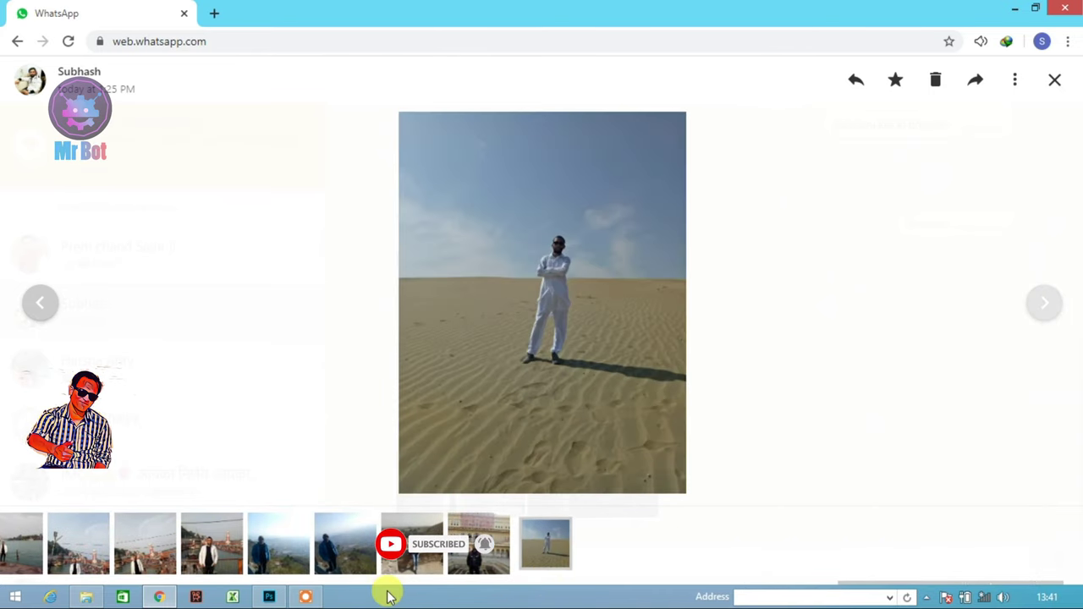
Retry opening the WhatsApp photo in Photoshop and dismiss the repeated JPEG marker error.
click(271, 597)
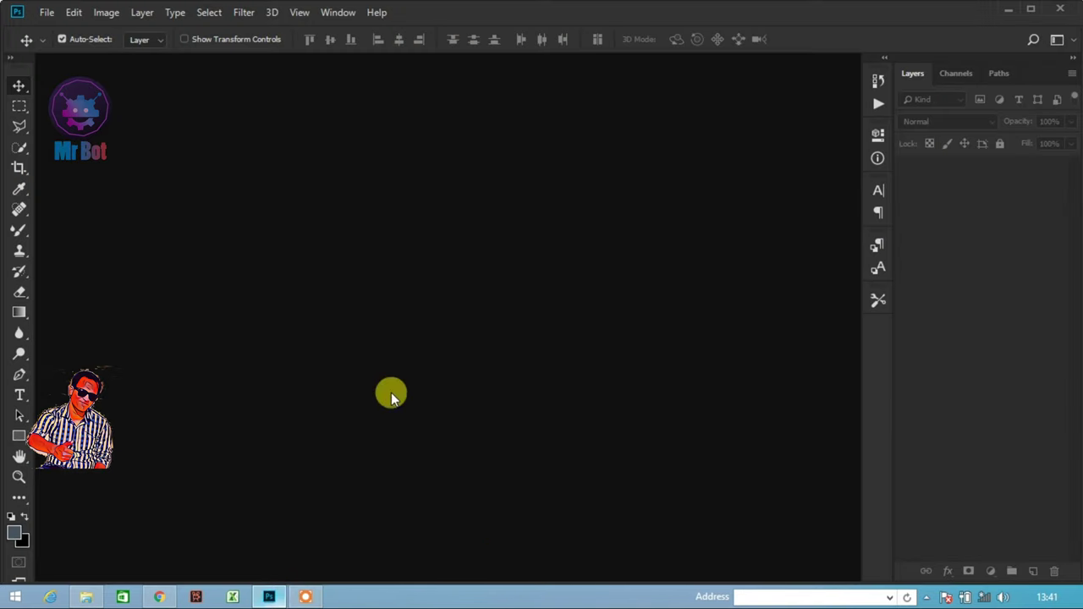
double_click(473, 328)
double_click(609, 266)
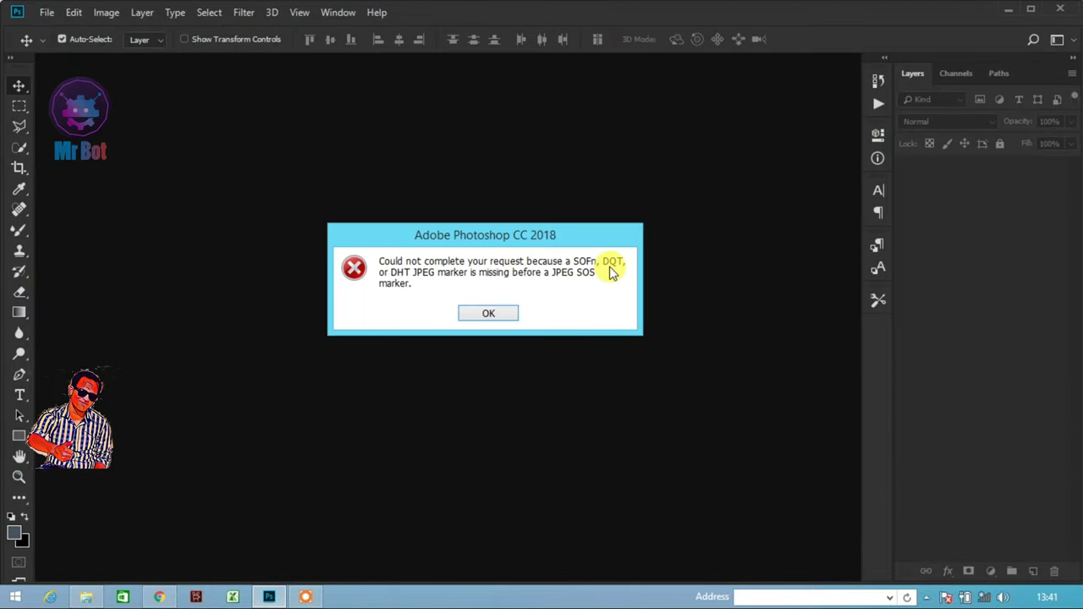
click(487, 314)
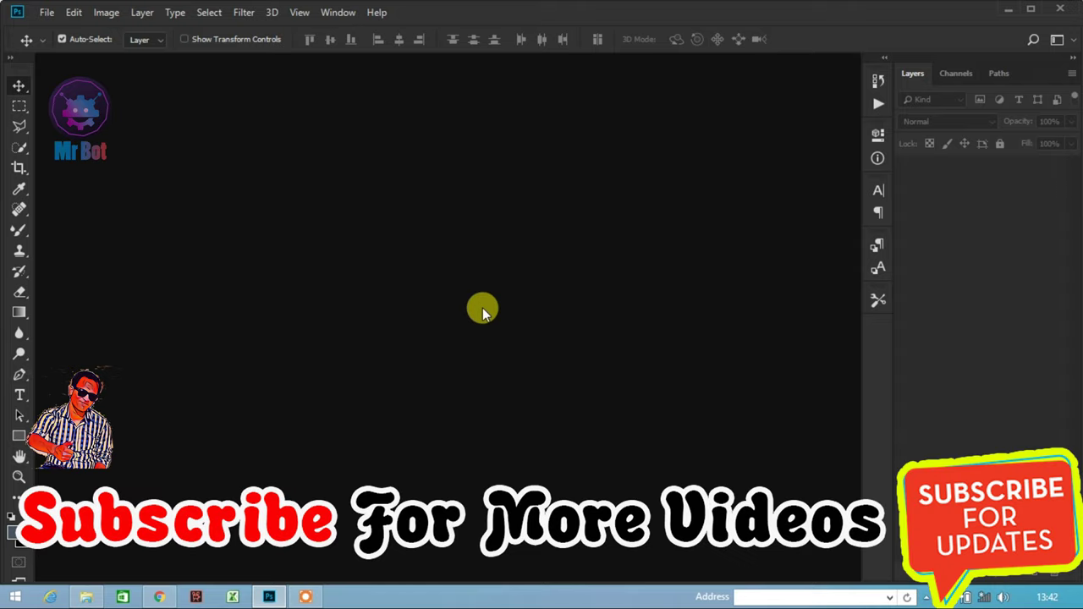
In Downloads, rotate the first WhatsApp image right, then back left.
click(85, 595)
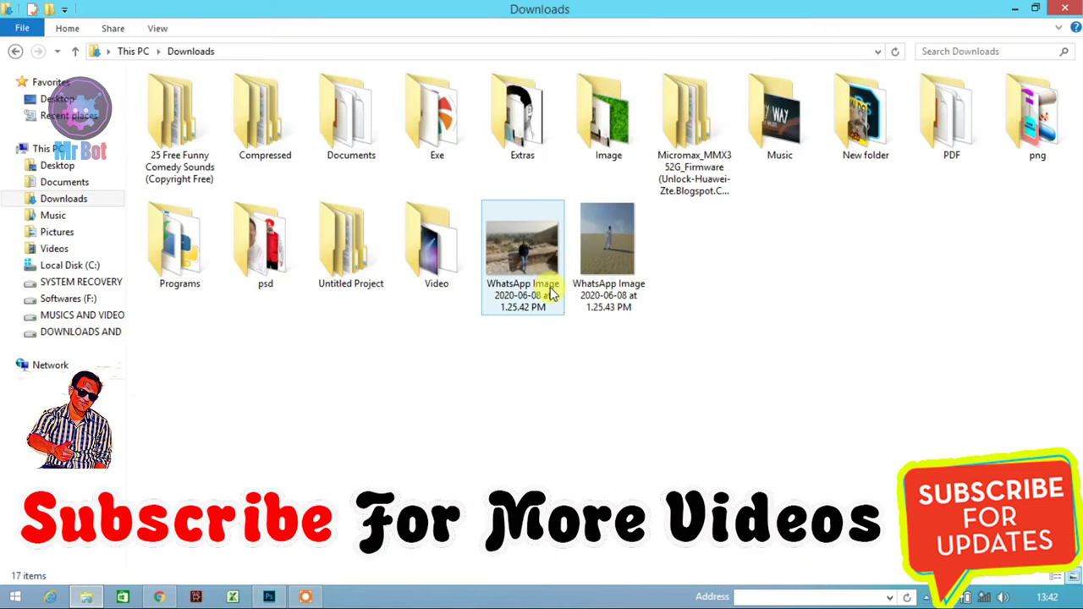
click(517, 241)
right_click(517, 244)
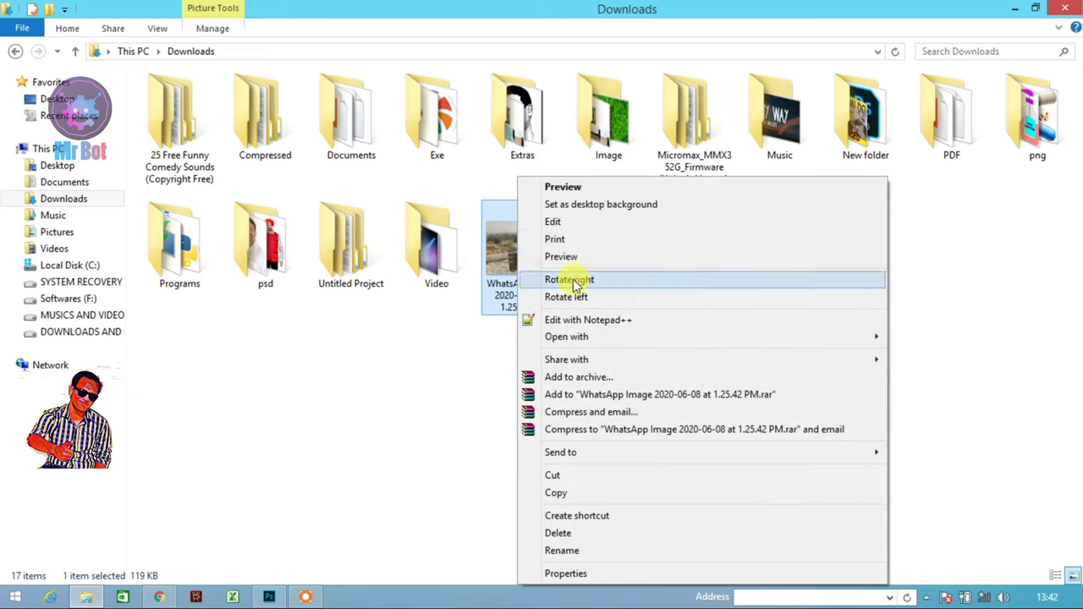
click(569, 282)
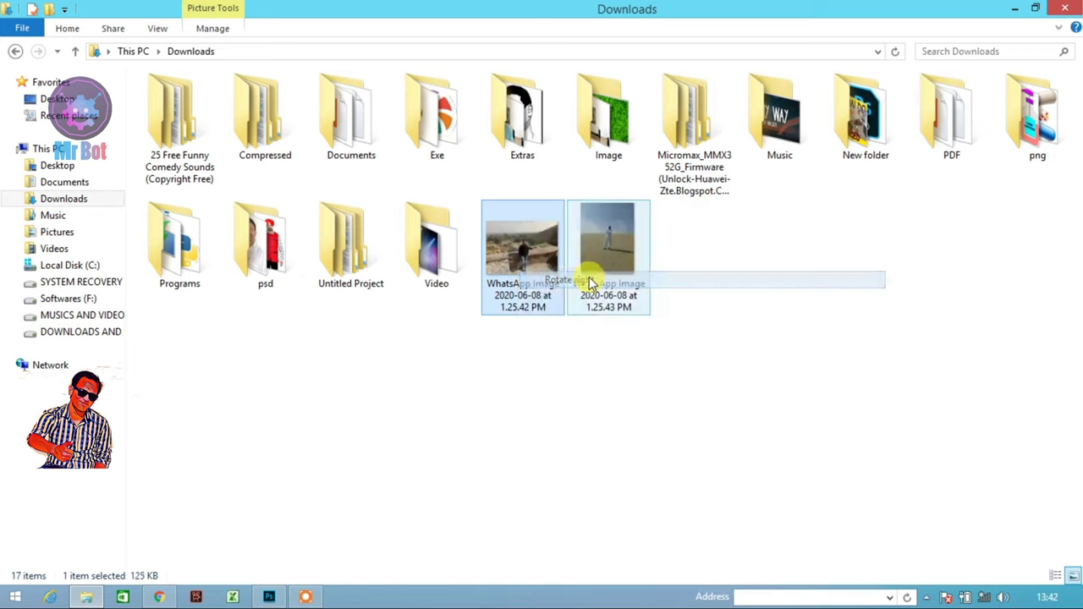
right_click(536, 266)
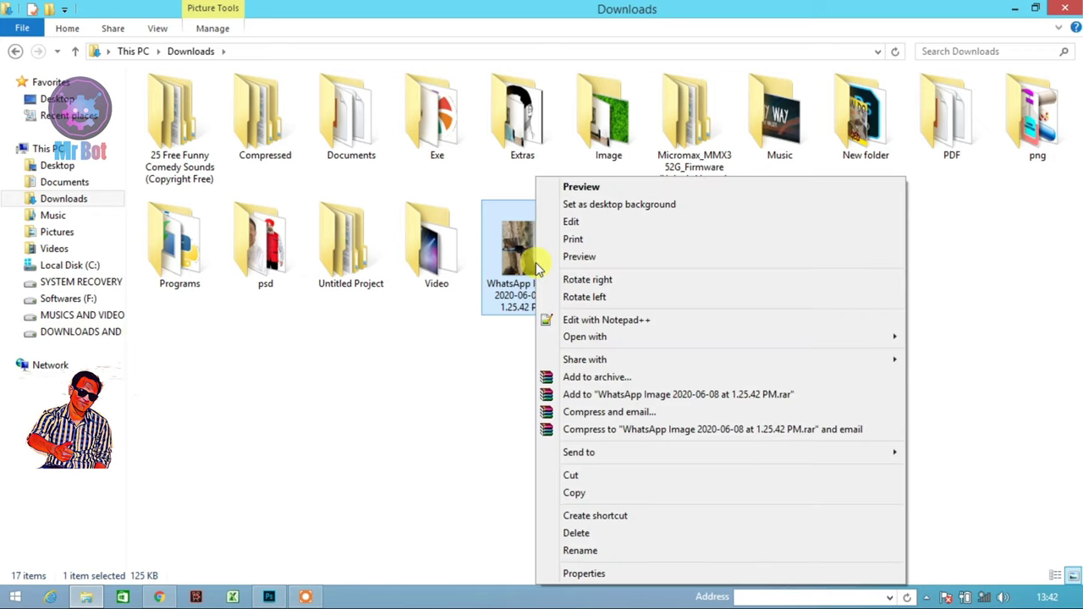
click(595, 301)
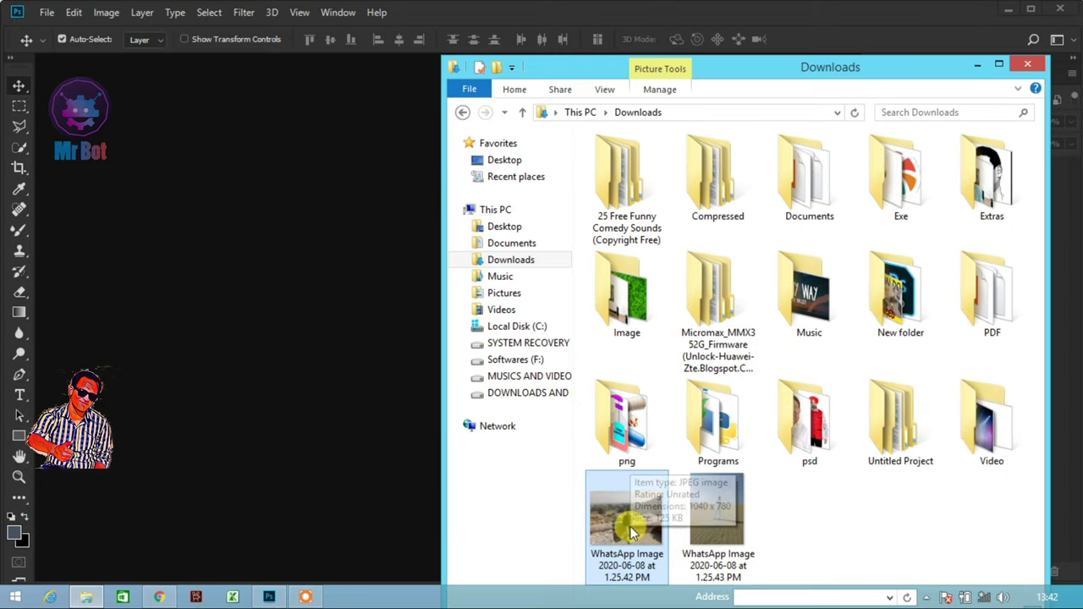
drag(630, 531, 312, 369)
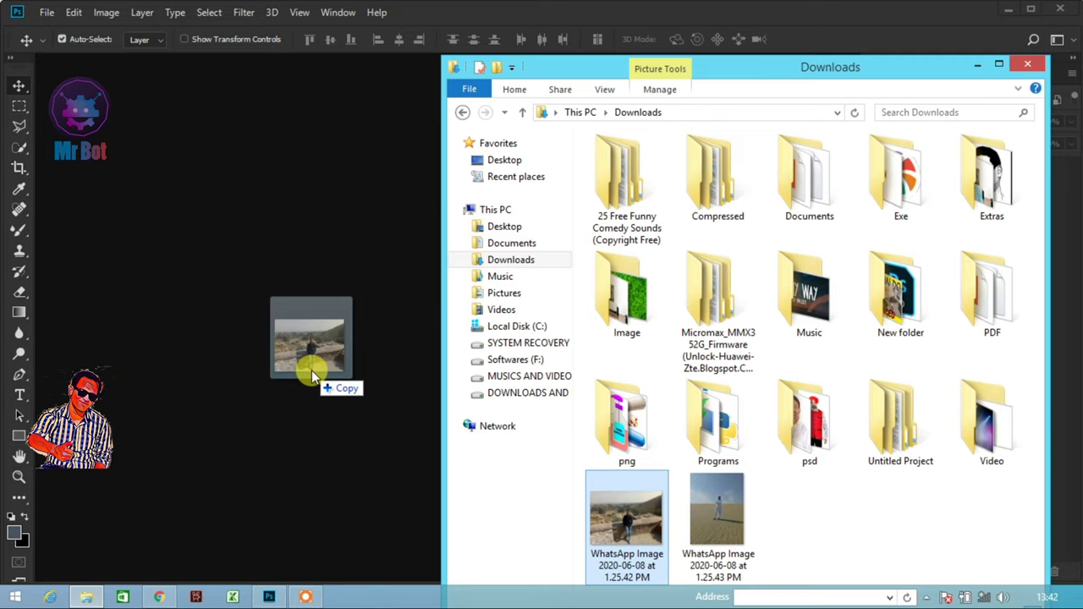
drag(311, 370, 312, 370)
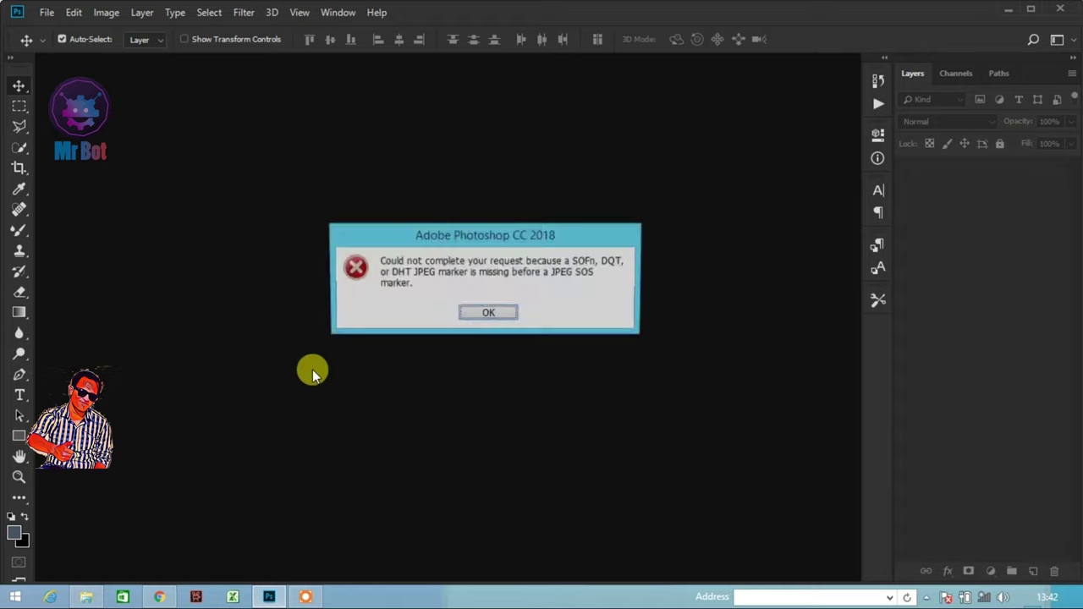
click(489, 313)
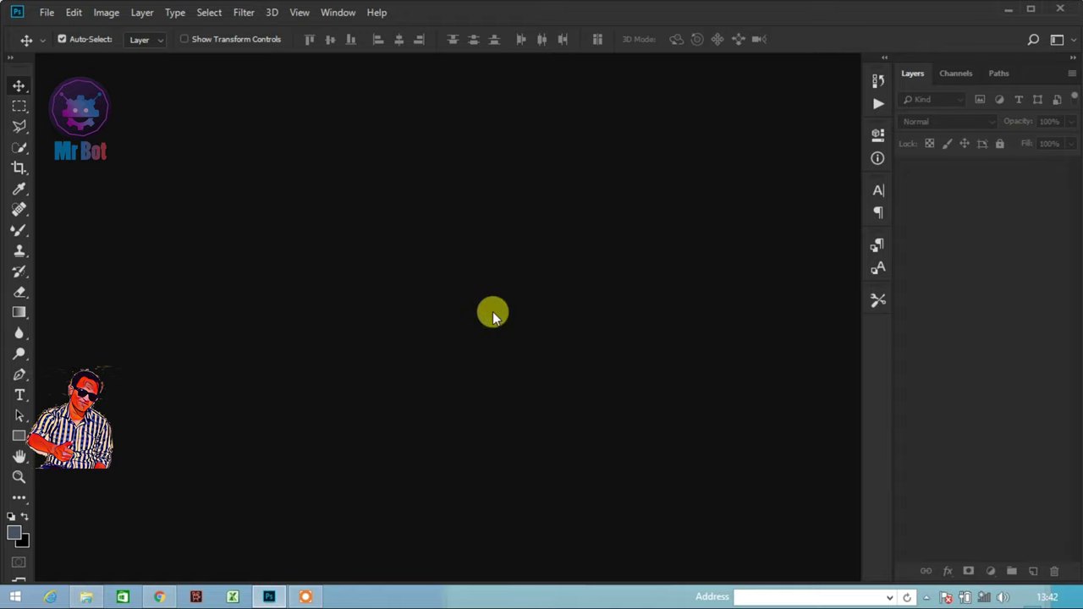
Select the 1.25.42 PM WhatsApp image in Downloads and show its Open with program list.
click(85, 597)
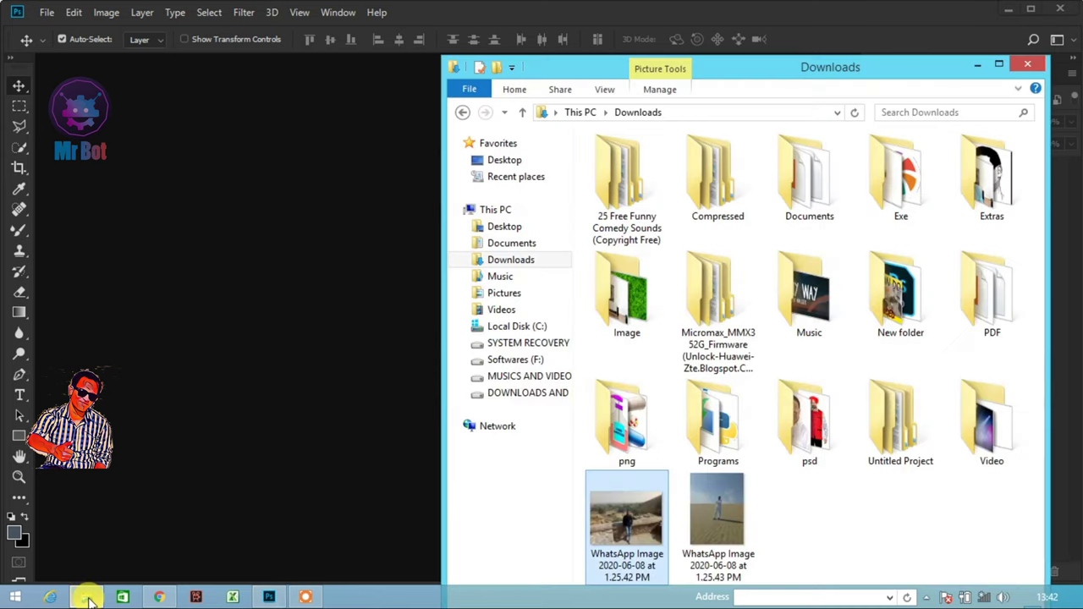
click(811, 516)
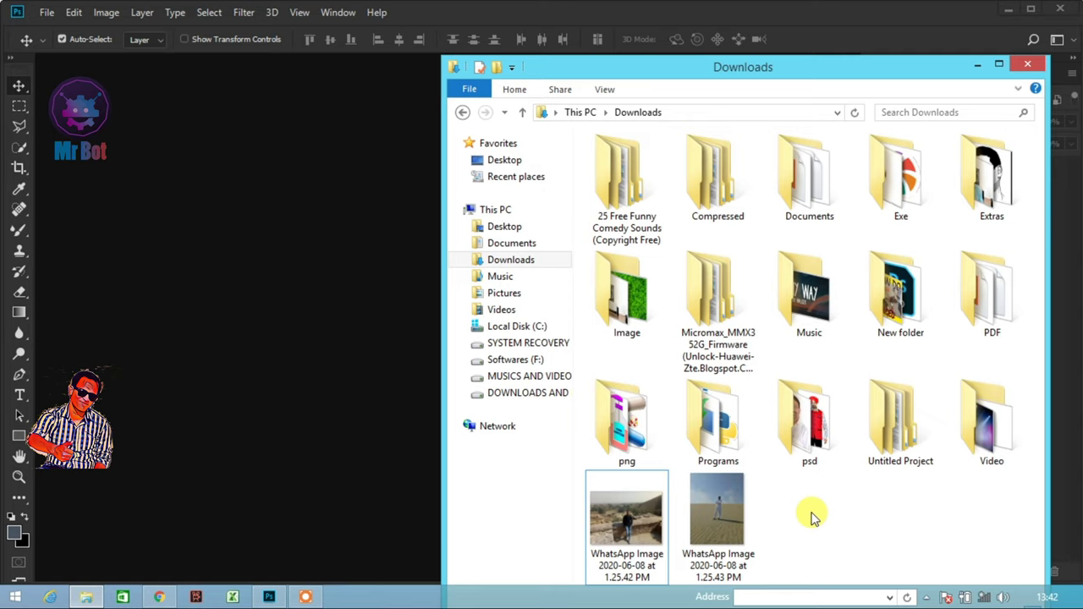
click(641, 529)
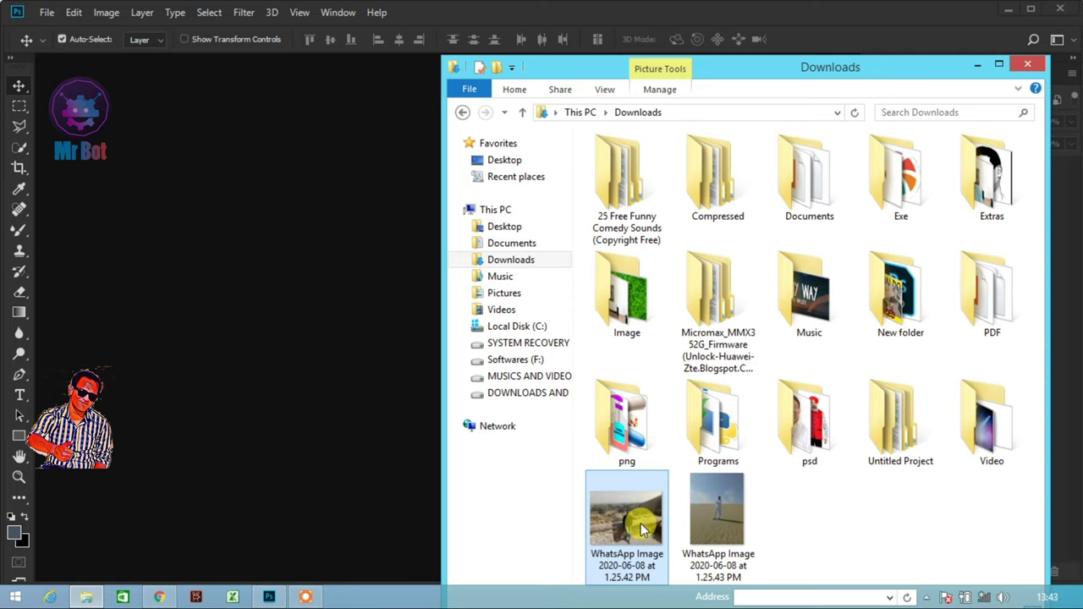
right_click(641, 529)
mouse_move(690, 275)
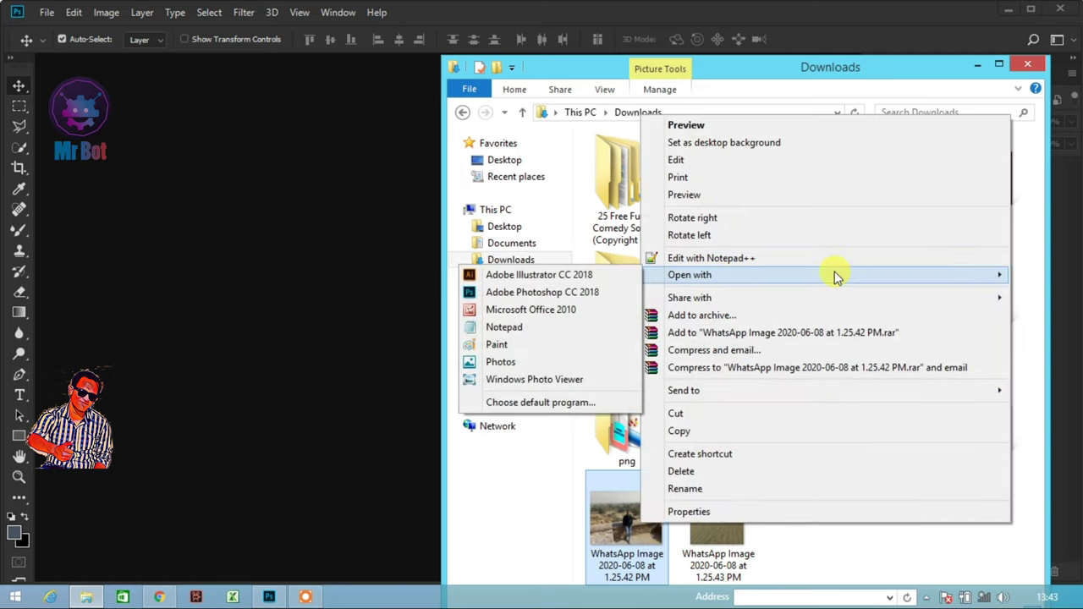
Open the 1.25.42 PM image in Paint, re-save it with Ctrl+S, and close Paint.
click(535, 347)
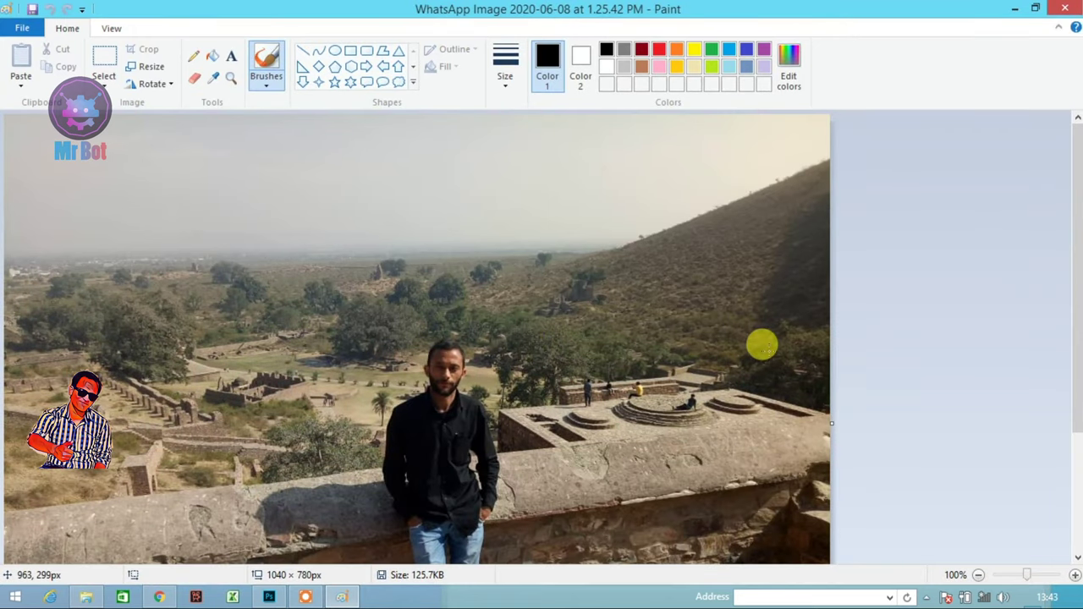
key(ctrl+s)
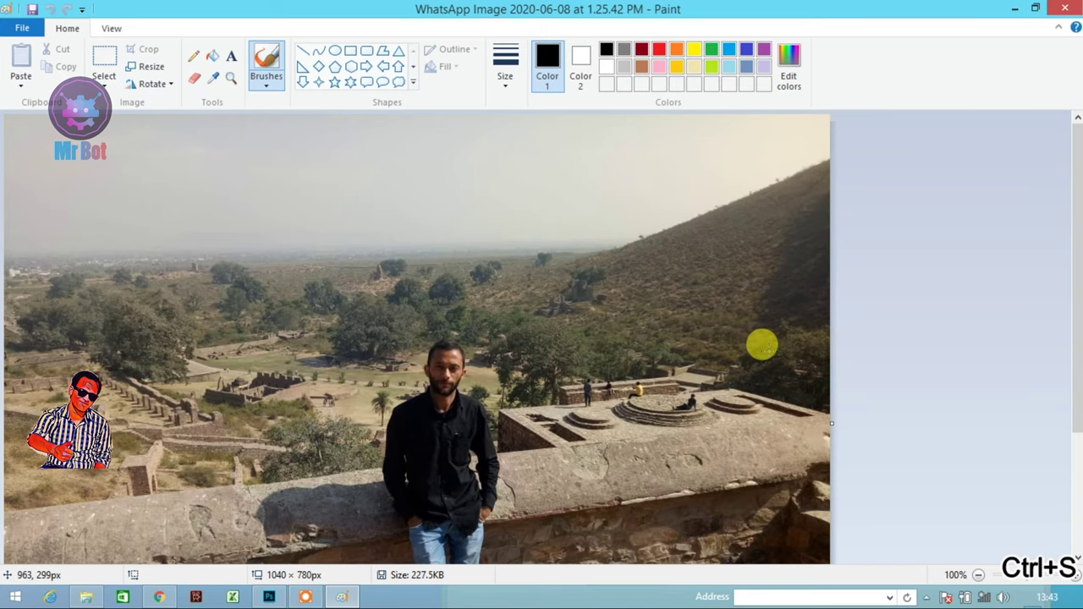
click(1065, 12)
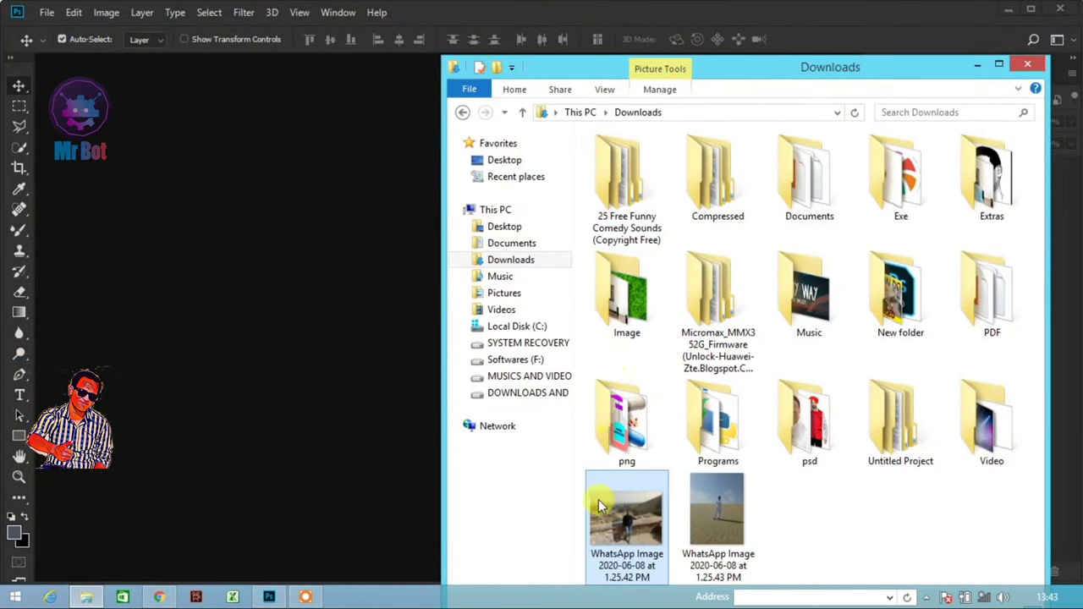
Drag the re-saved 1.25.42 PM photo from Downloads into Photoshop to open it.
click(617, 516)
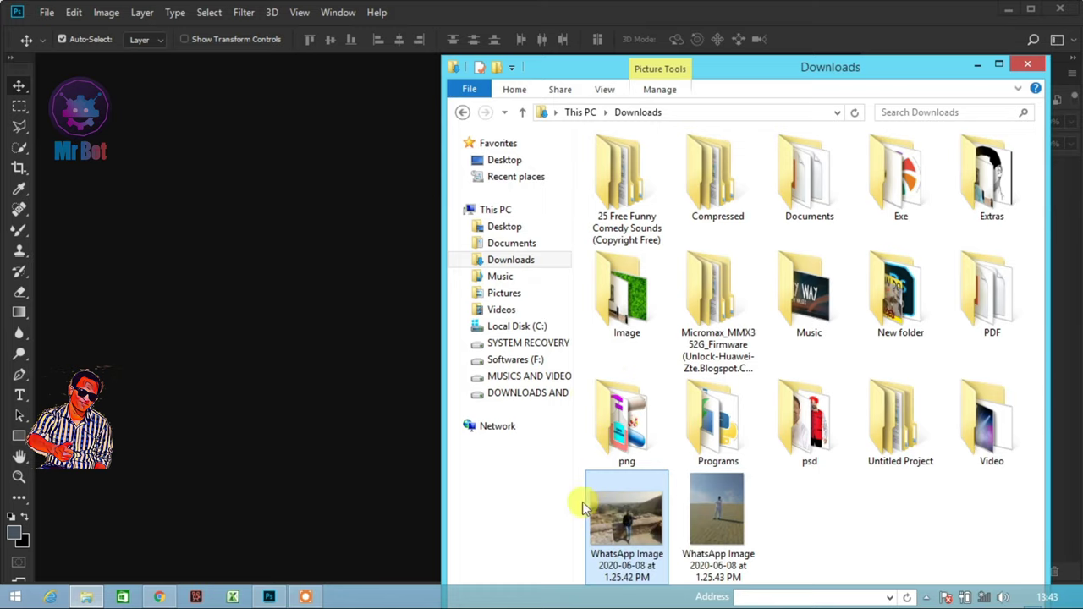
mouse_move(587, 499)
mouse_down()
mouse_move(307, 389)
mouse_move(323, 383)
mouse_up()
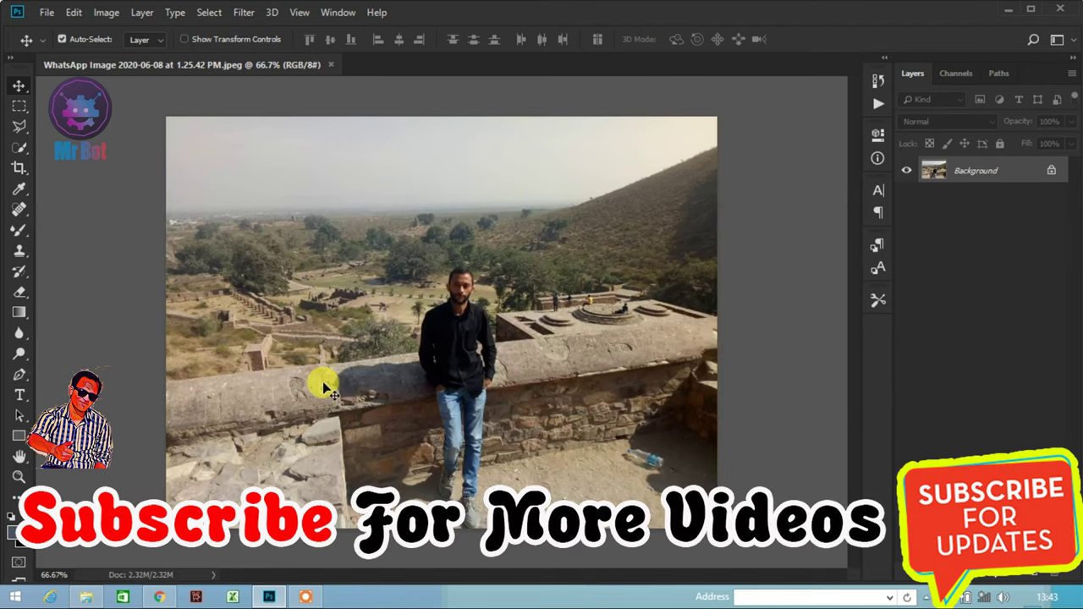
click(88, 597)
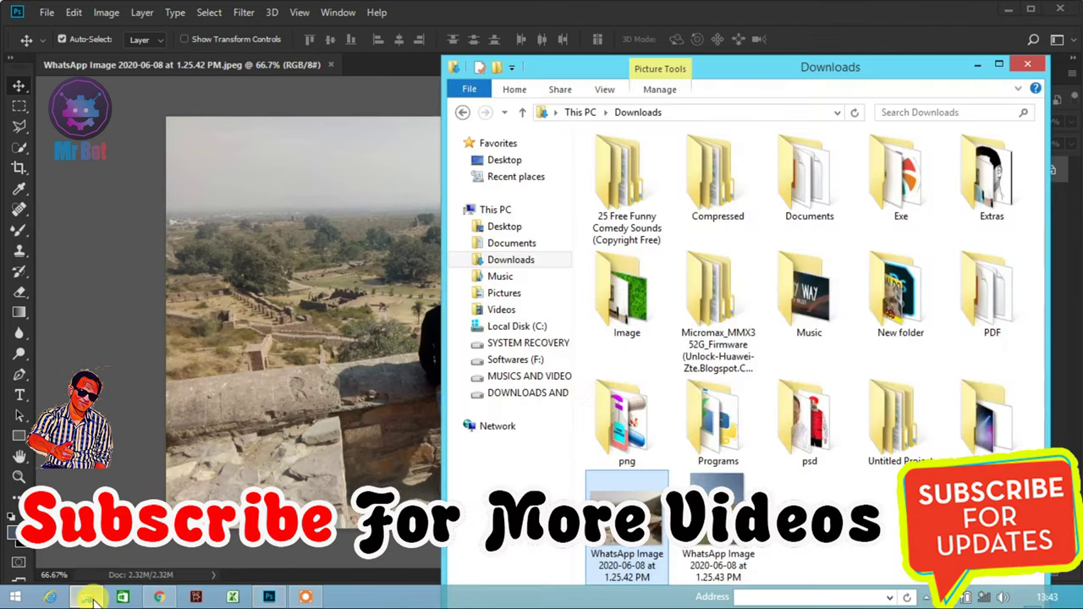
Try placing the 1.25.43 PM photo onto the open image; dismiss the marker error.
click(715, 484)
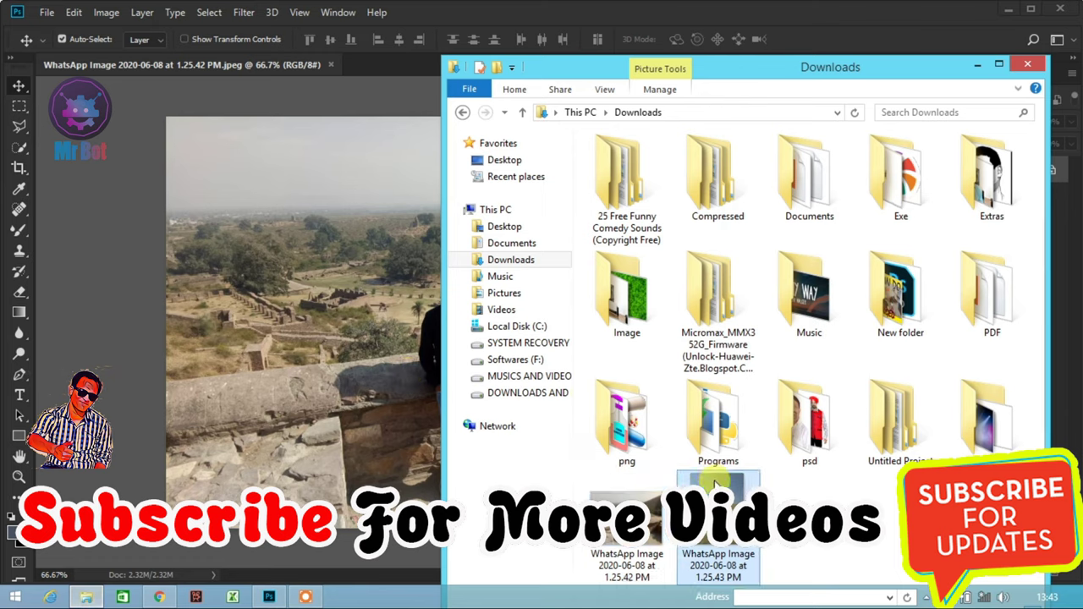
drag(717, 512, 329, 397)
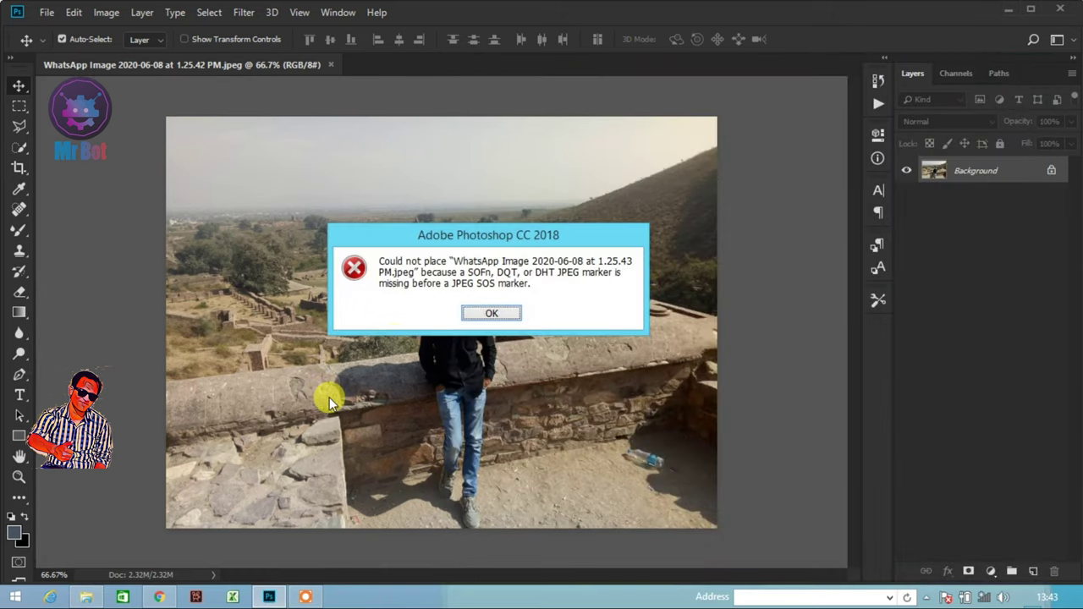
click(491, 314)
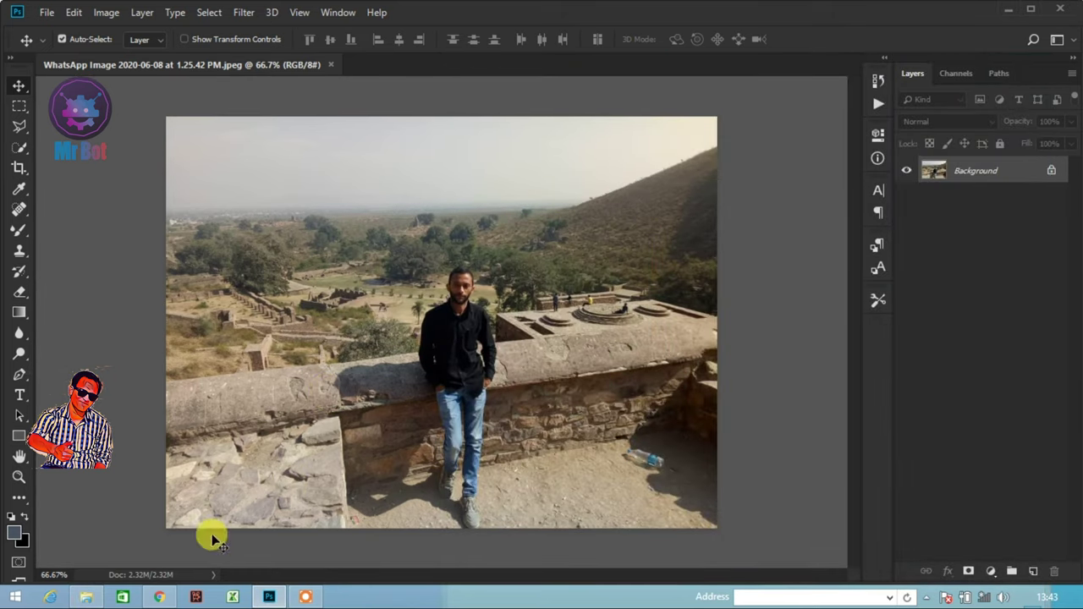
click(89, 598)
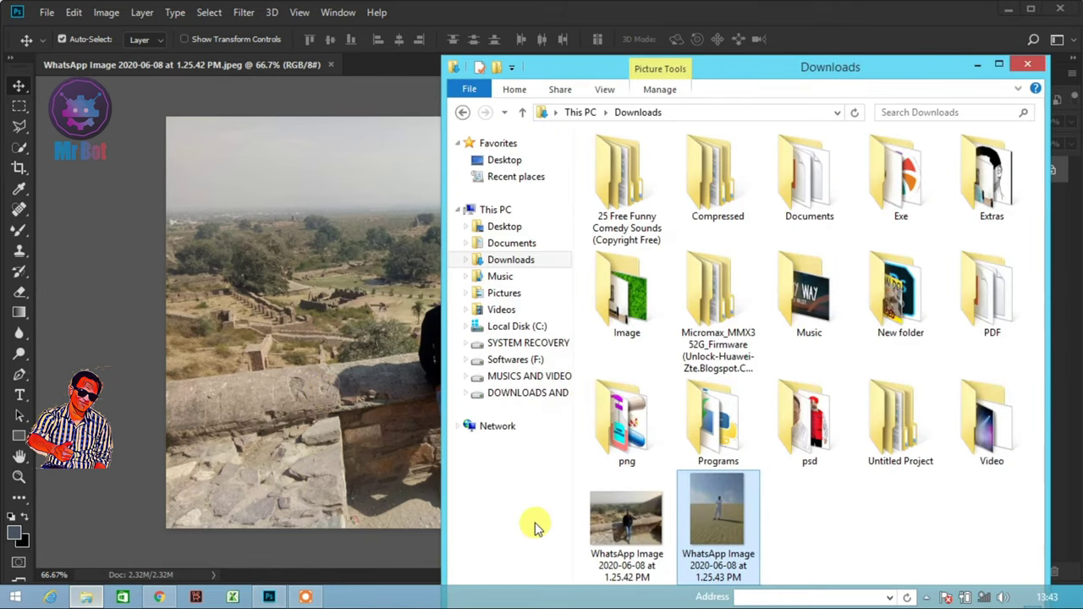
Open the 1.25.43 PM image in Paint, re-save it with Ctrl+S, and close Paint with Alt+F4.
right_click(717, 511)
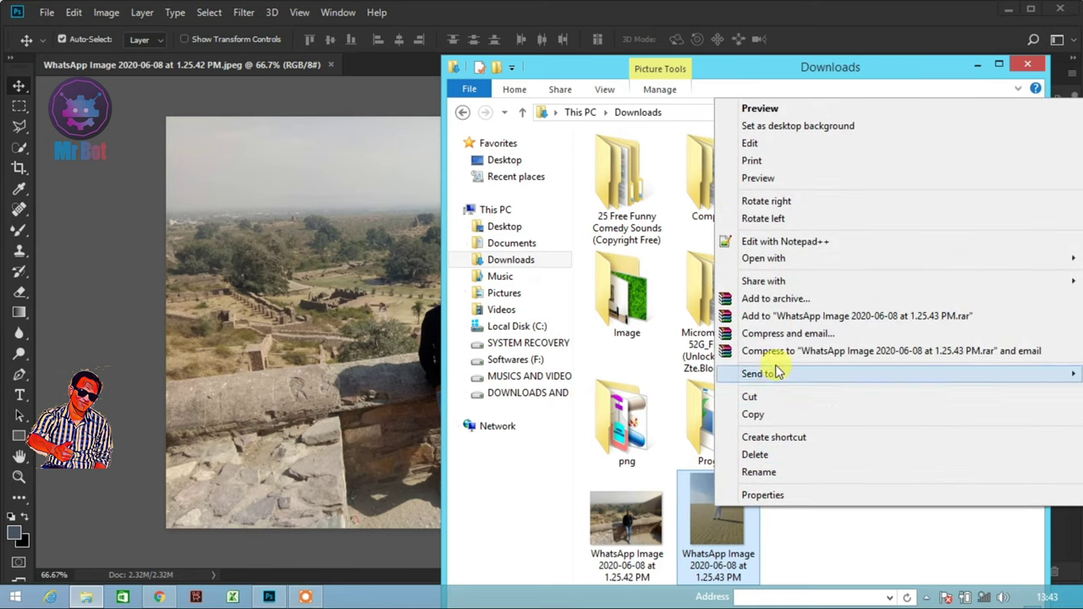
mouse_move(763, 258)
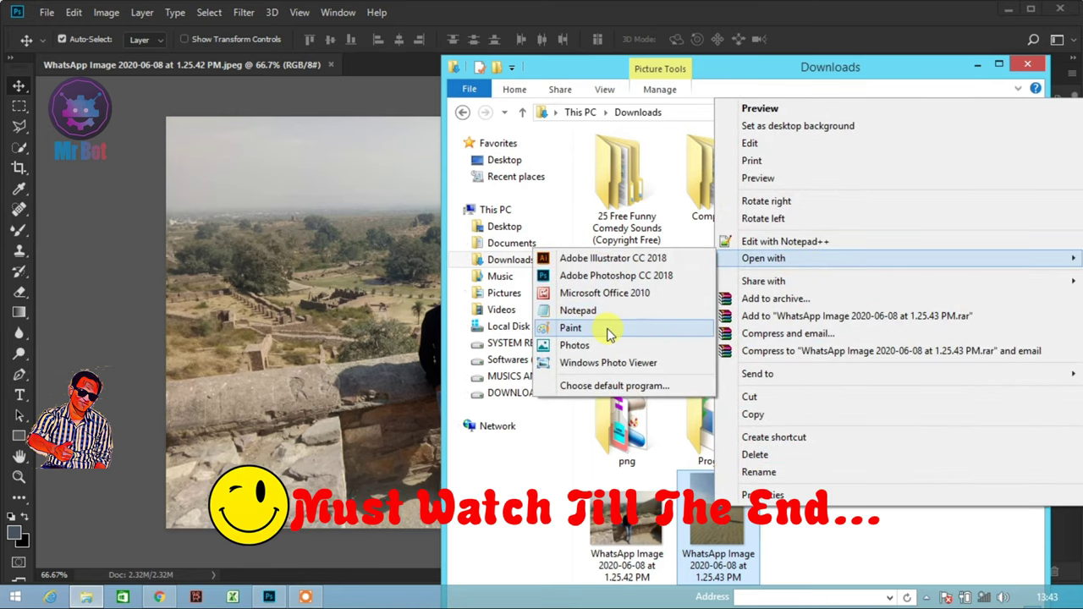
click(602, 328)
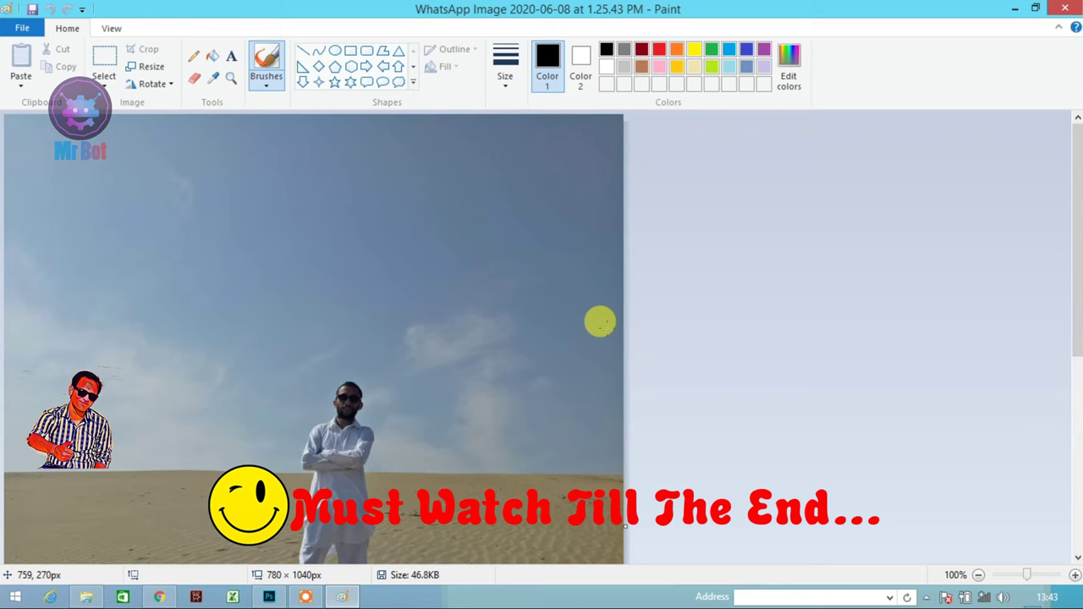
key(ctrl+s)
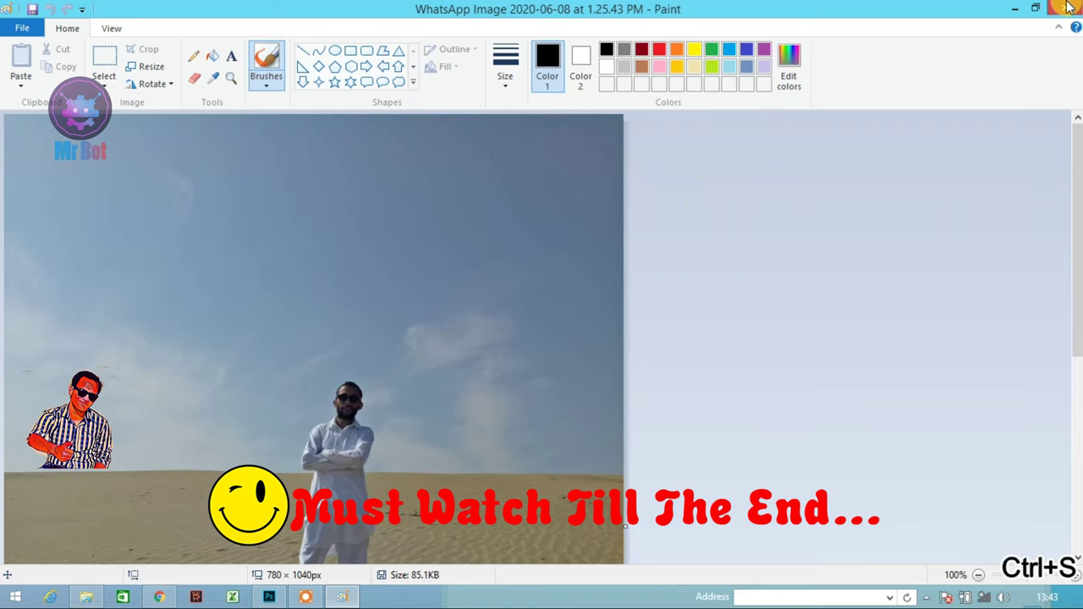
key(alt+F4)
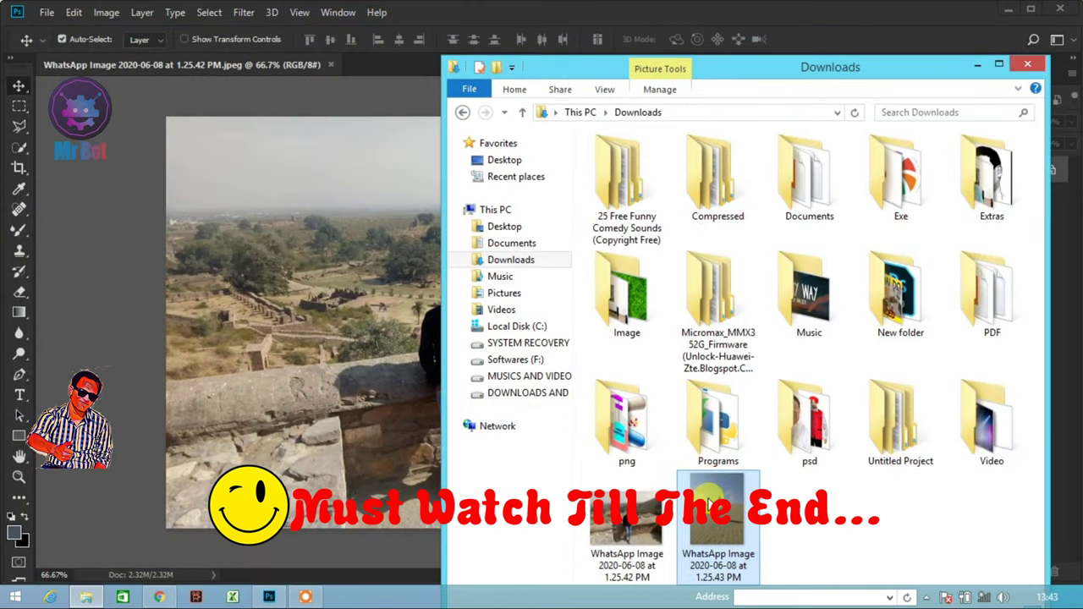
Place the 1.25.43 PM desert photo over the ruins image, move it left, and scale to about 32%.
drag(717, 508, 413, 437)
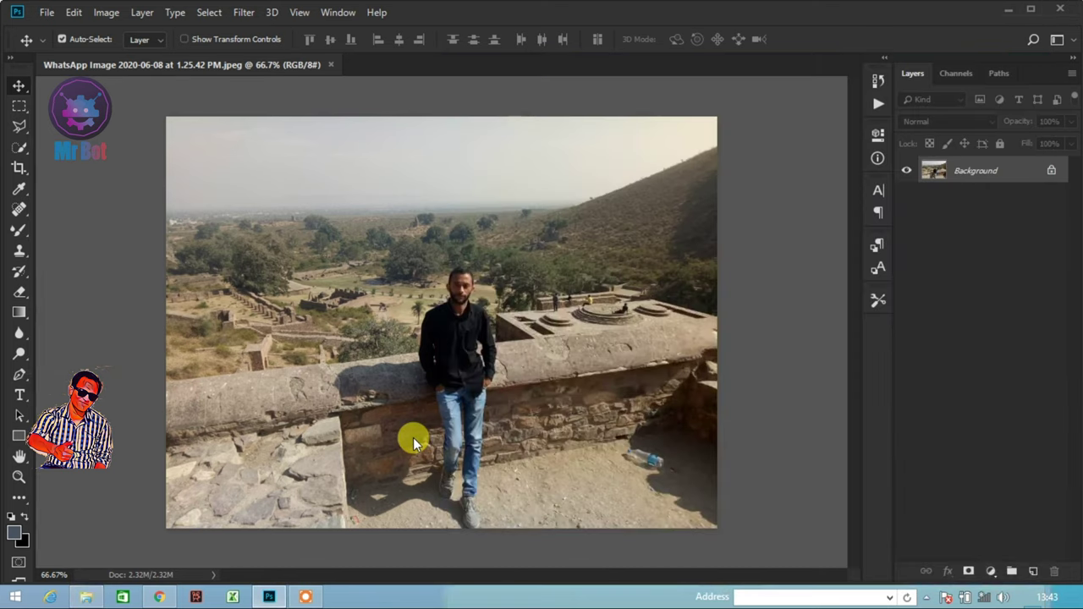
drag(520, 338, 373, 362)
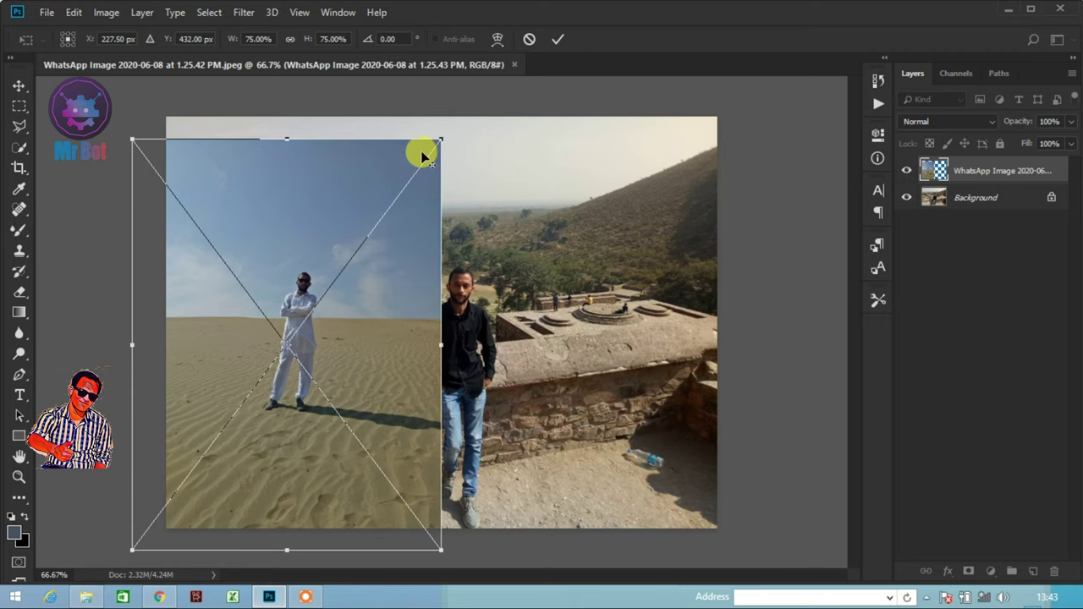
drag(441, 138, 339, 242)
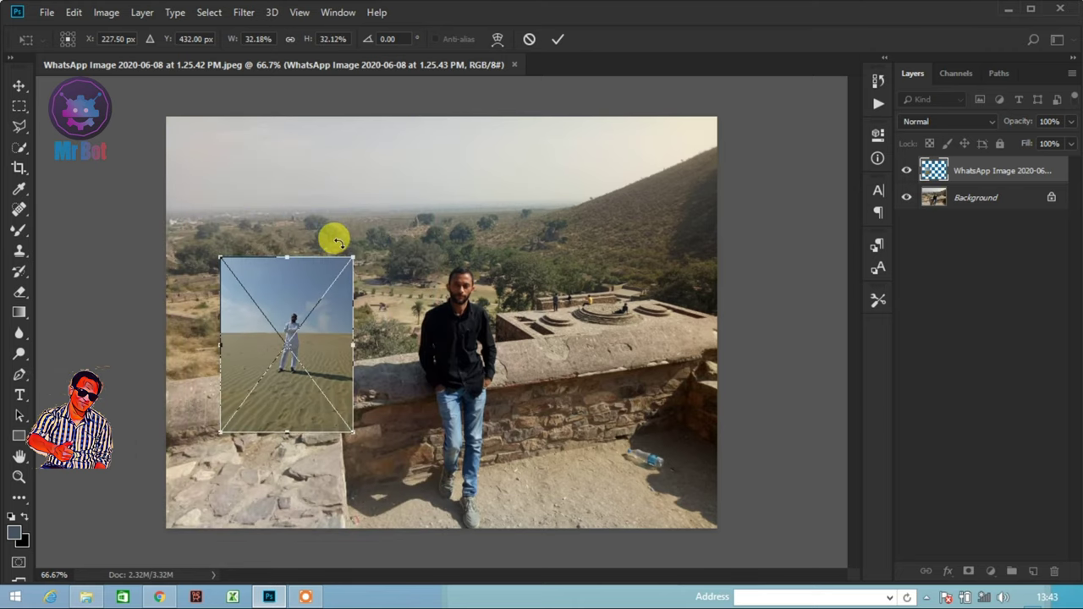
key(Return)
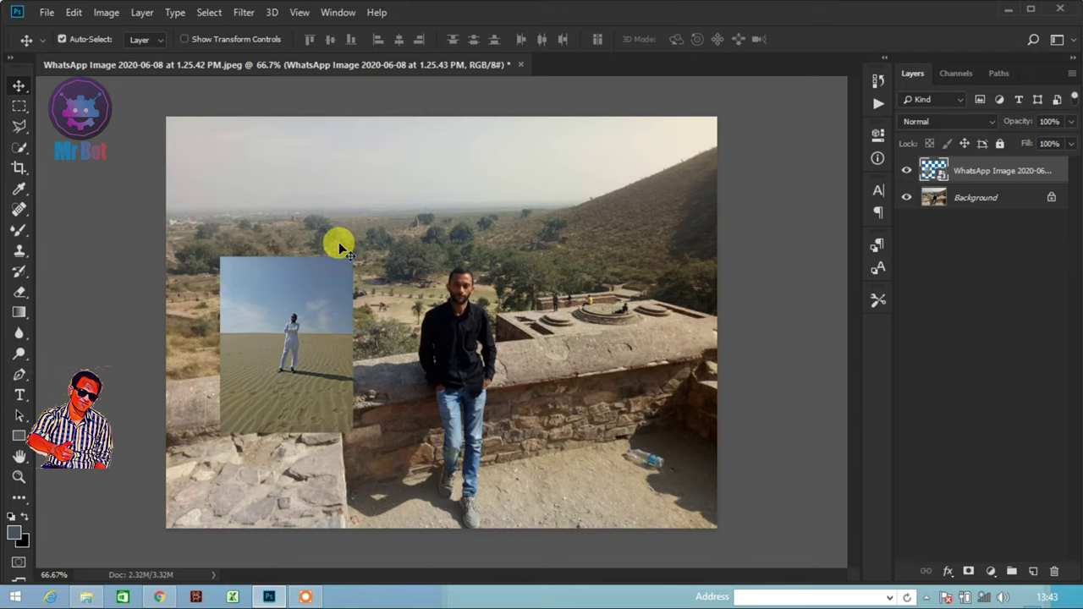
click(159, 596)
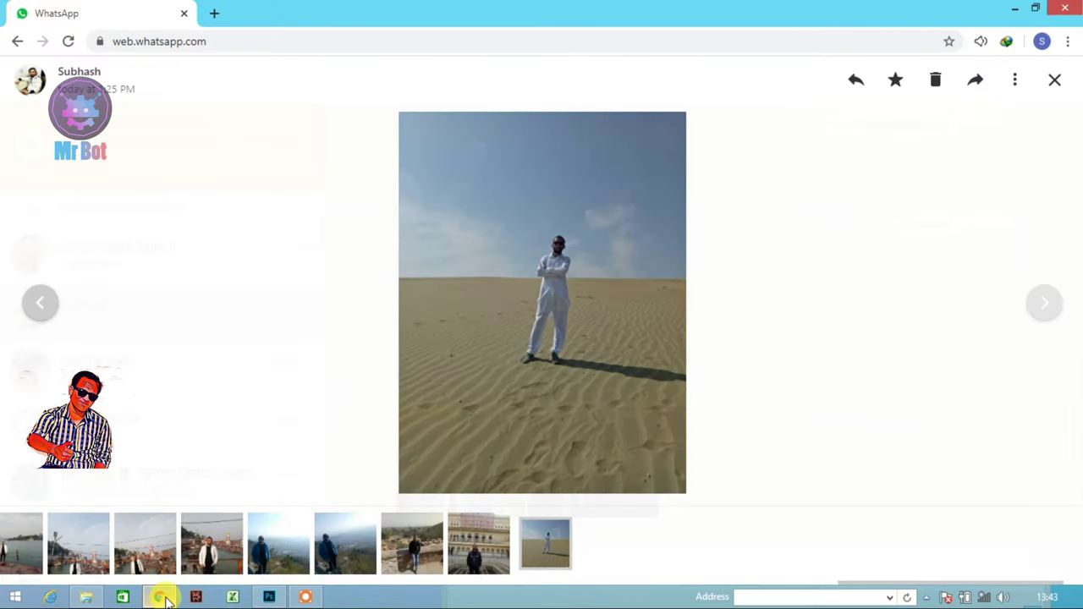
click(1054, 81)
click(1015, 8)
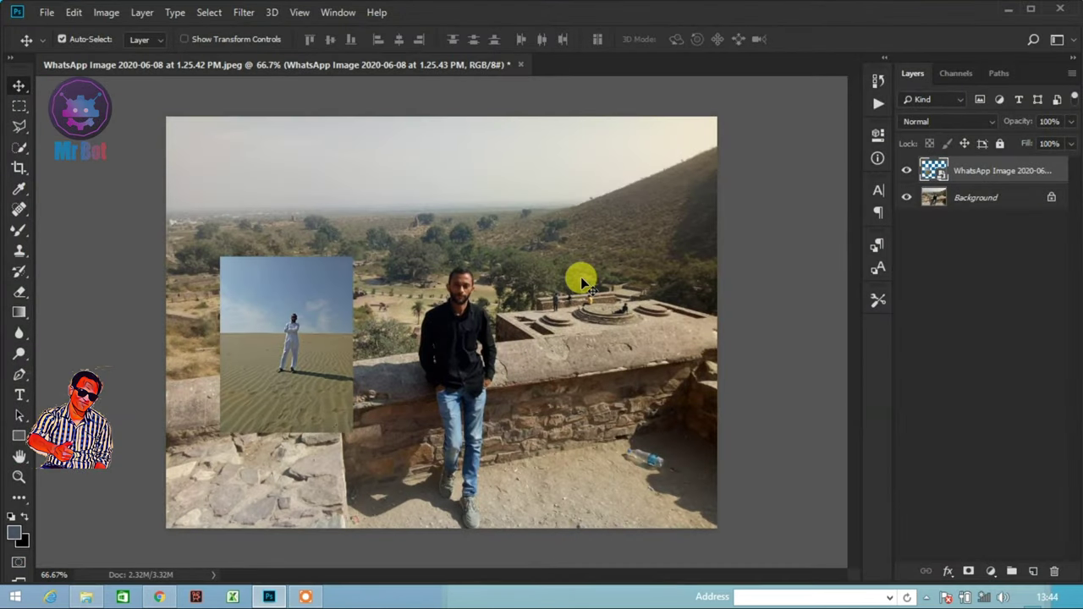